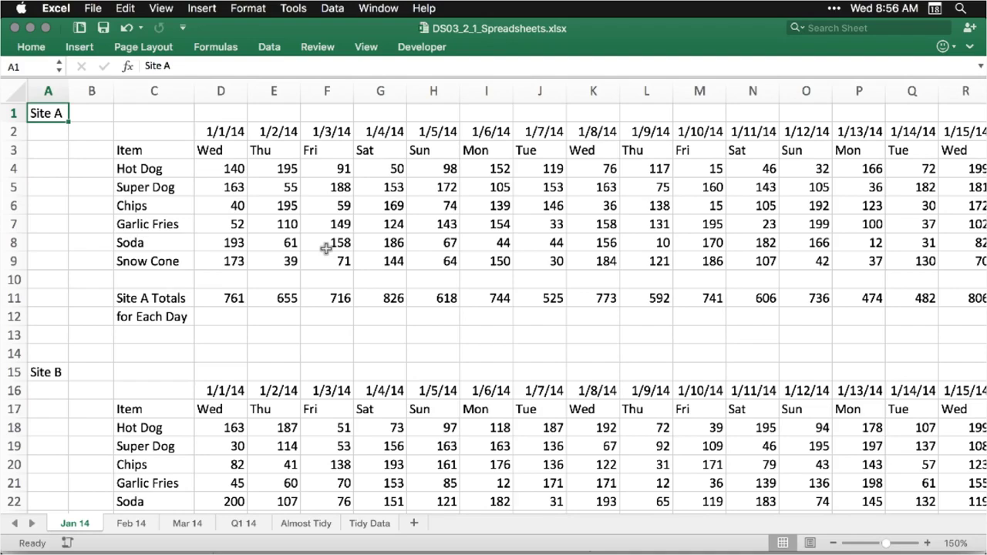
Step: Scroll around the Jan 14 sheet to look over its daily sales layout
scroll(326, 247, right, 5)
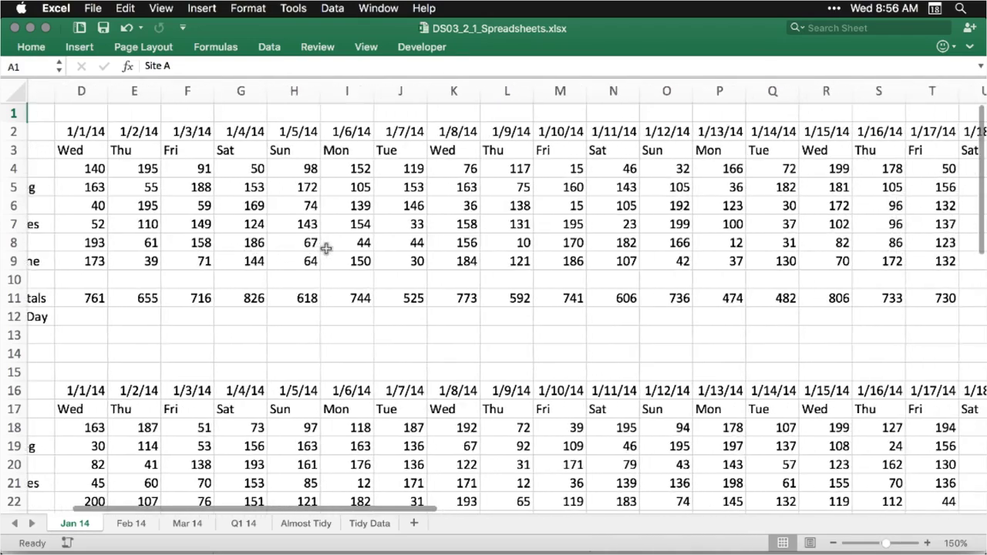
scroll(326, 247, right, 2)
scroll(326, 247, down, 5)
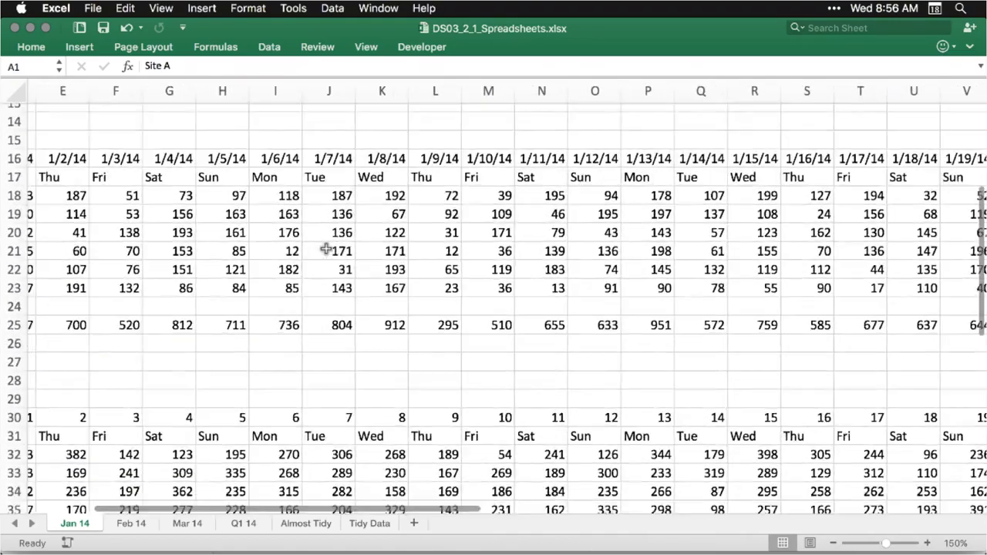
scroll(326, 248, down, 5)
scroll(326, 247, left, 4)
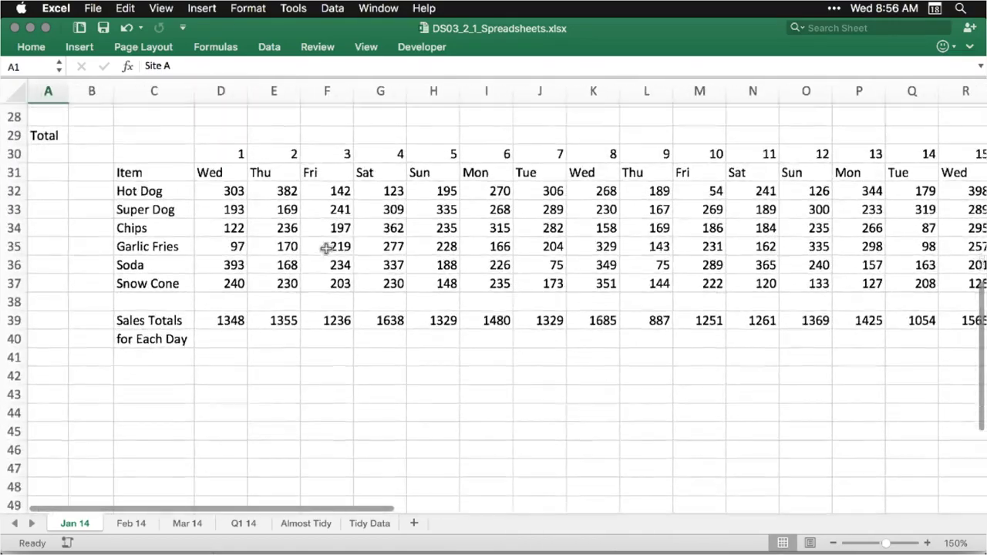
scroll(326, 247, down, 3)
scroll(327, 247, up, 12)
scroll(326, 248, right, 1)
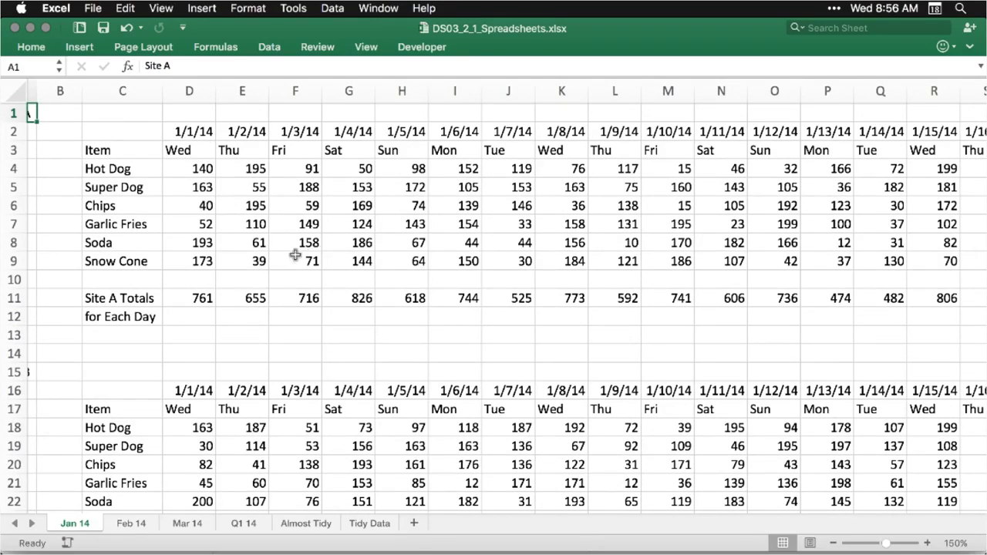
Step: Look through the Feb 14 and Mar 14 sheets, ending on the Q1 14 summary
click(132, 524)
click(187, 524)
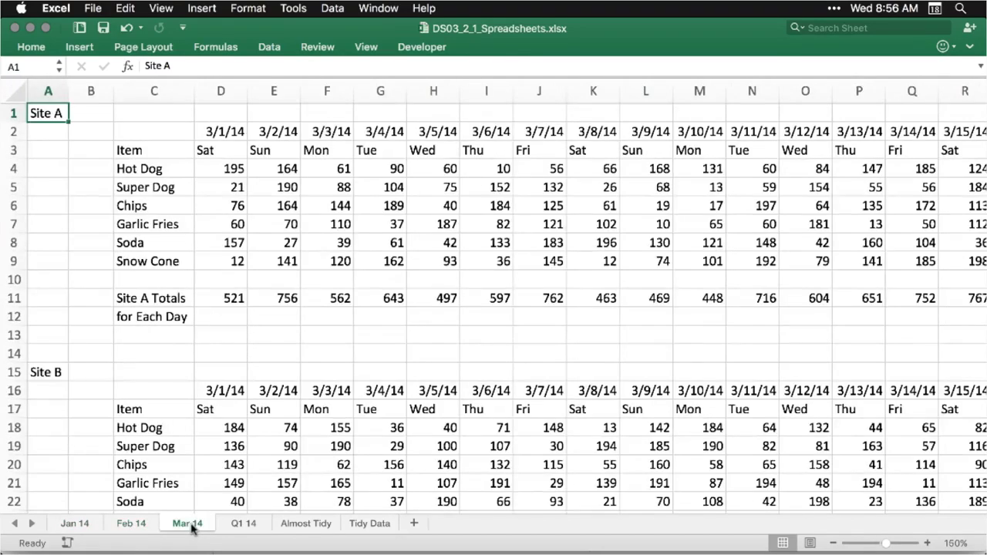
click(244, 525)
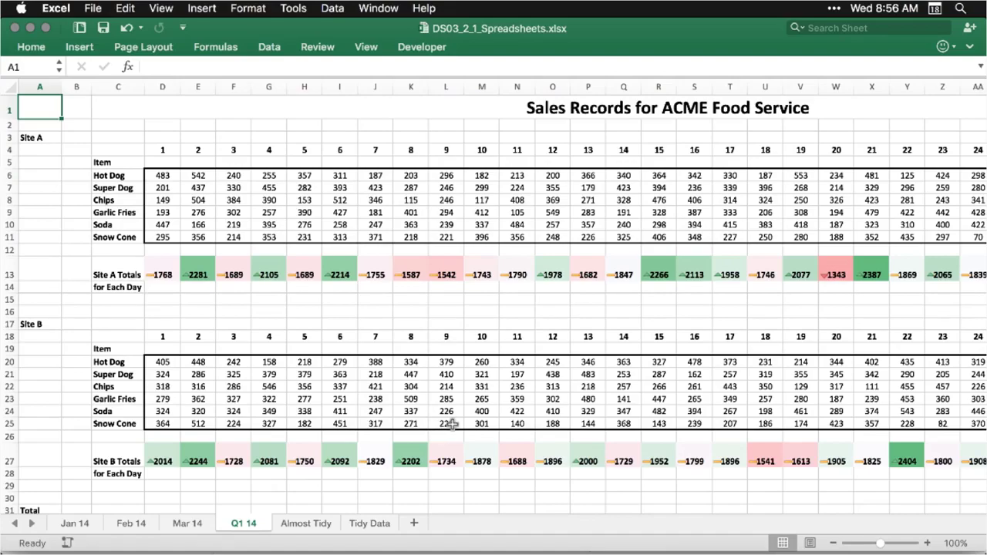
scroll(452, 424, right, 8)
scroll(452, 424, down, 2)
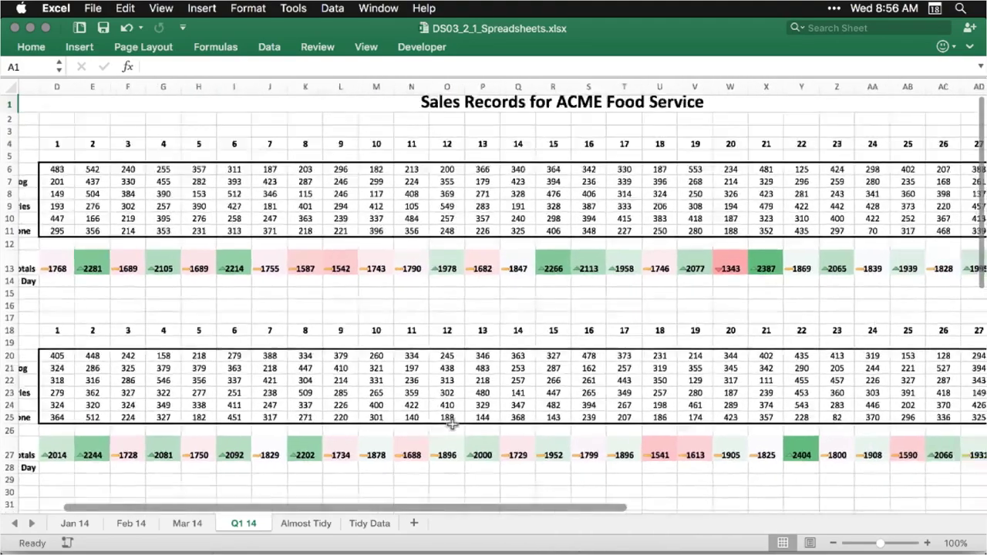
scroll(452, 425, right, 8)
scroll(452, 424, up, 1)
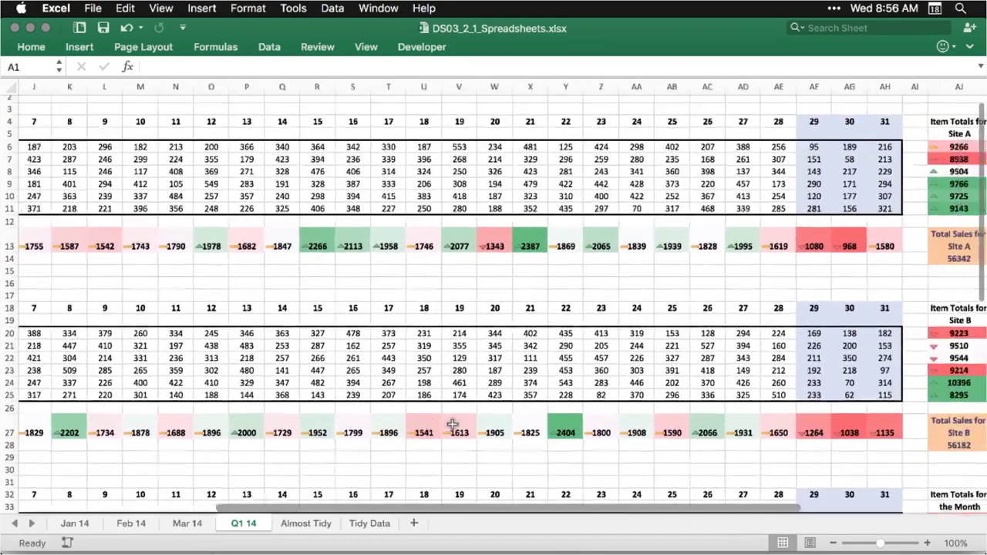
scroll(452, 424, down, 12)
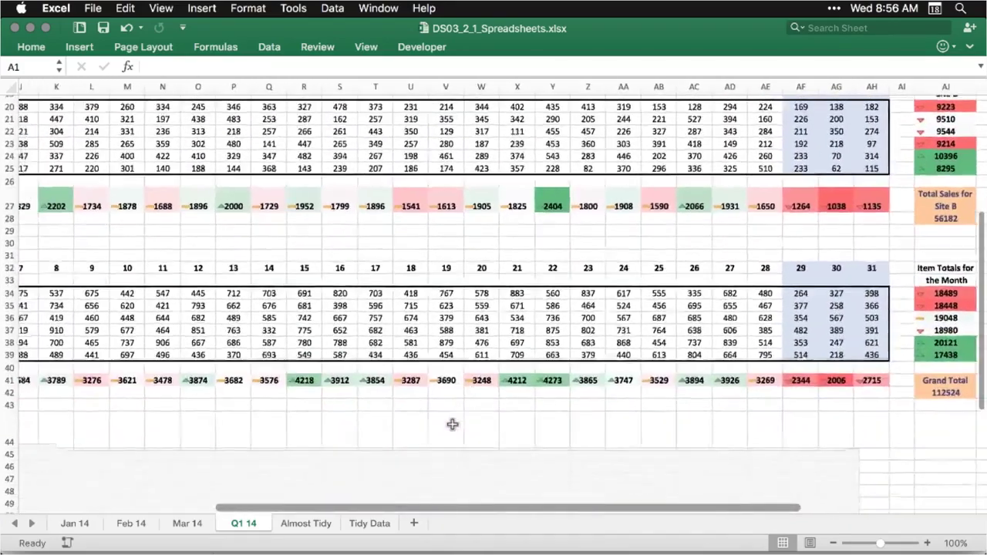
scroll(452, 424, left, 8)
scroll(452, 424, down, 3)
scroll(452, 425, left, 3)
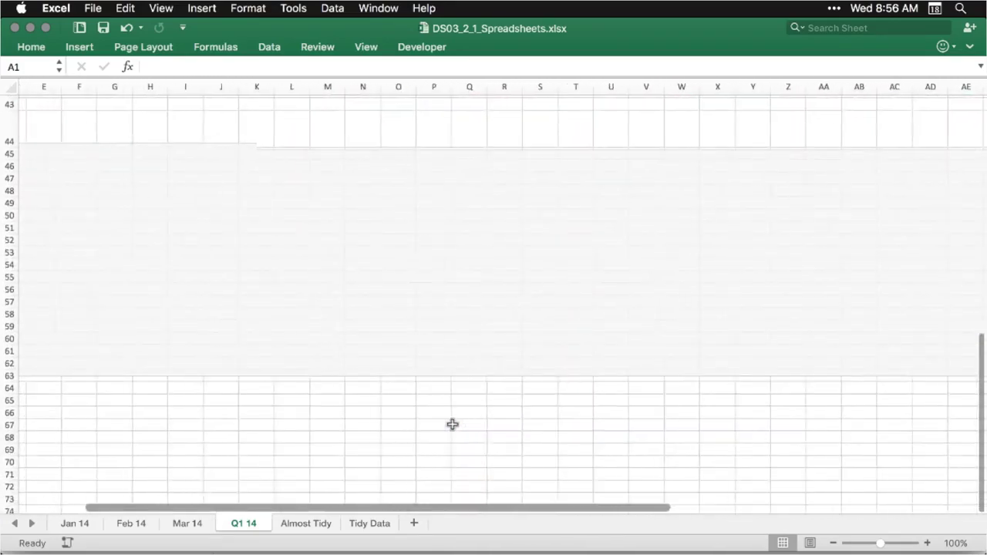
scroll(452, 424, left, 3)
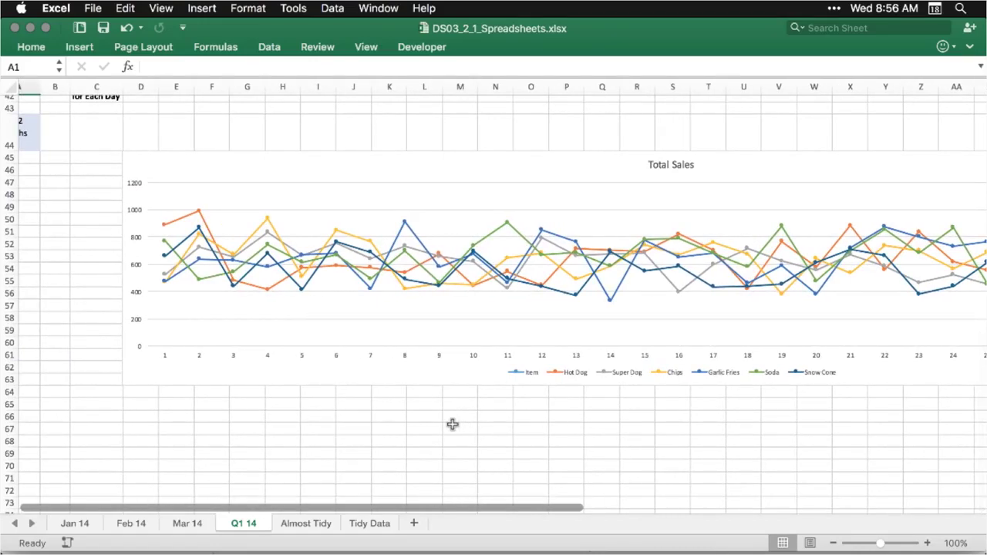
scroll(452, 424, right, 5)
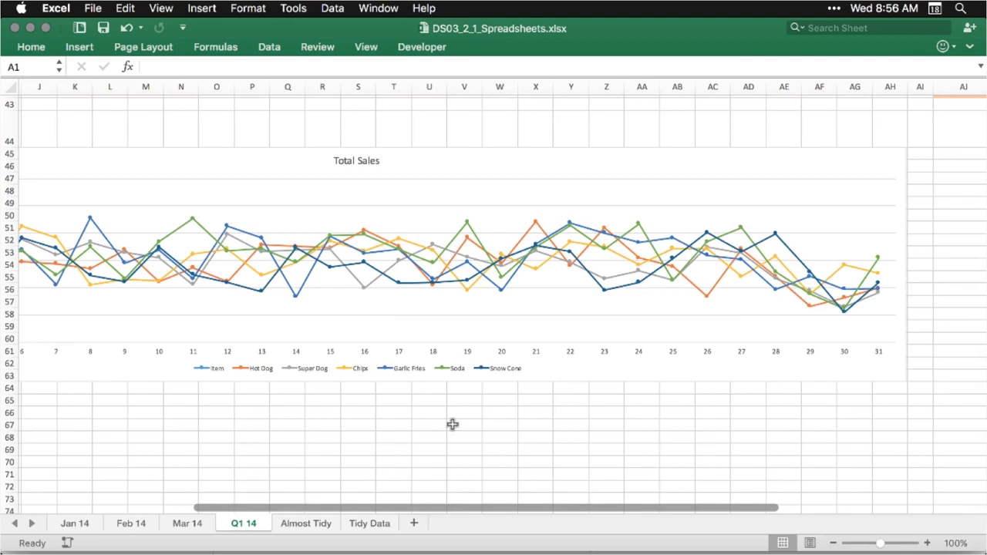
scroll(453, 424, up, 5)
scroll(453, 424, left, 5)
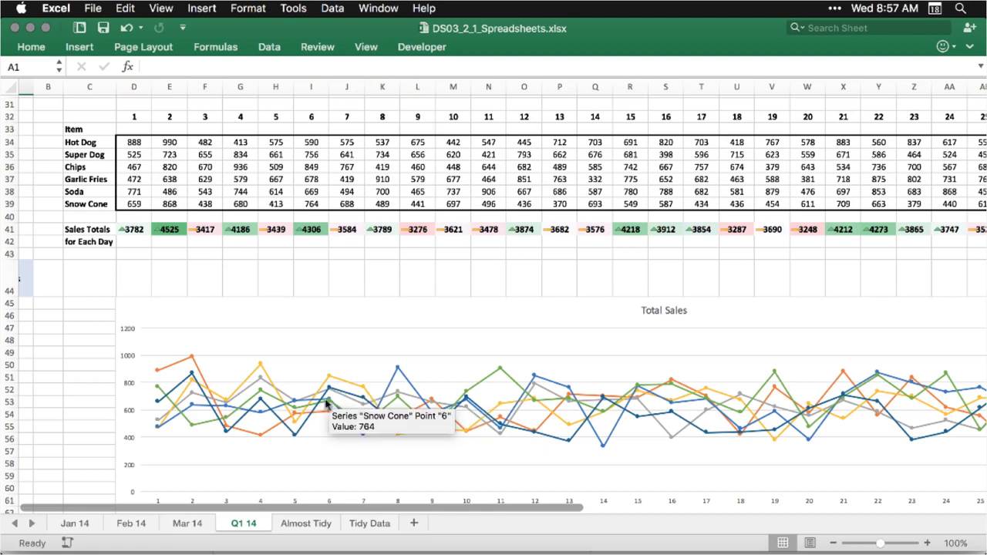
Step: On Almost Tidy, highlight the Day and Site columns and first Hot Dog and Super Dog values, then view Tidy Data
click(309, 524)
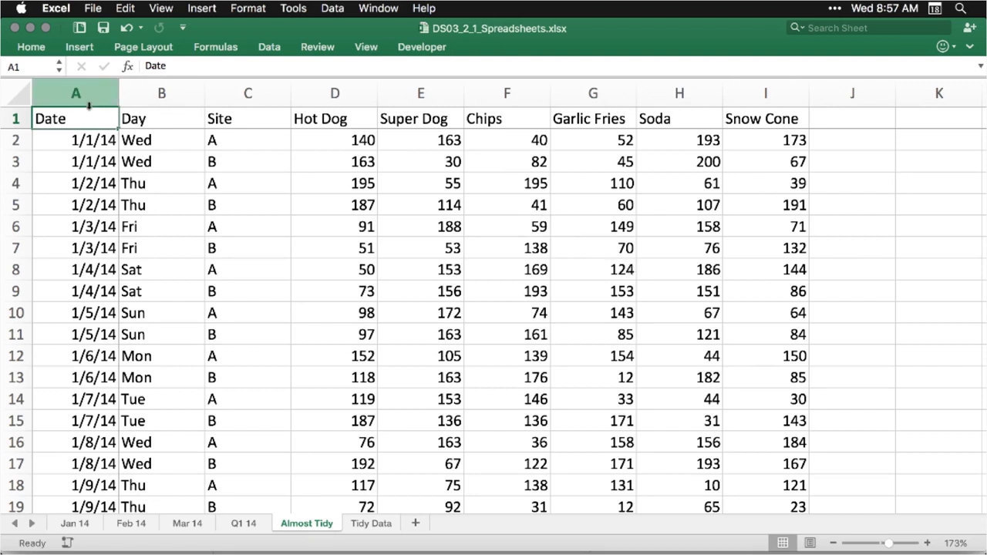
click(161, 93)
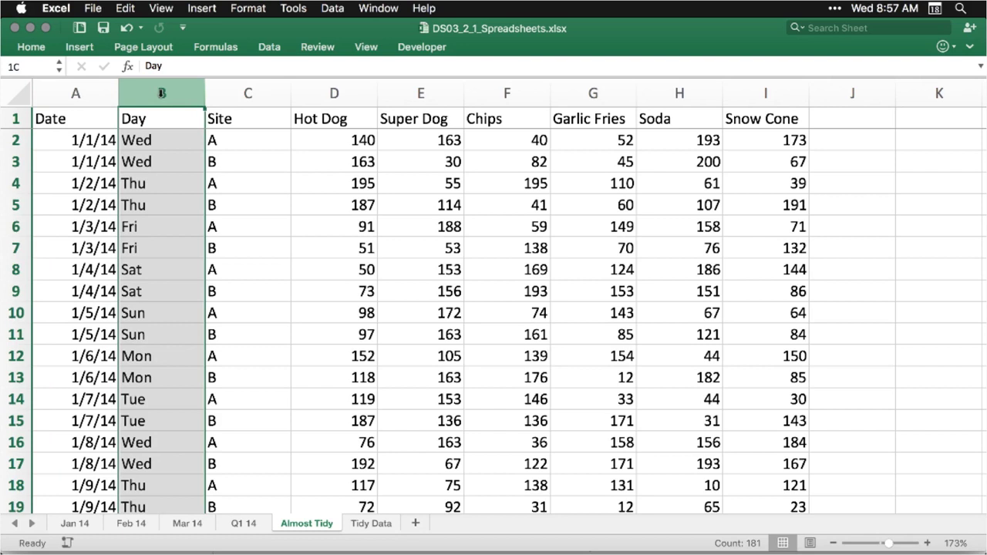
click(246, 93)
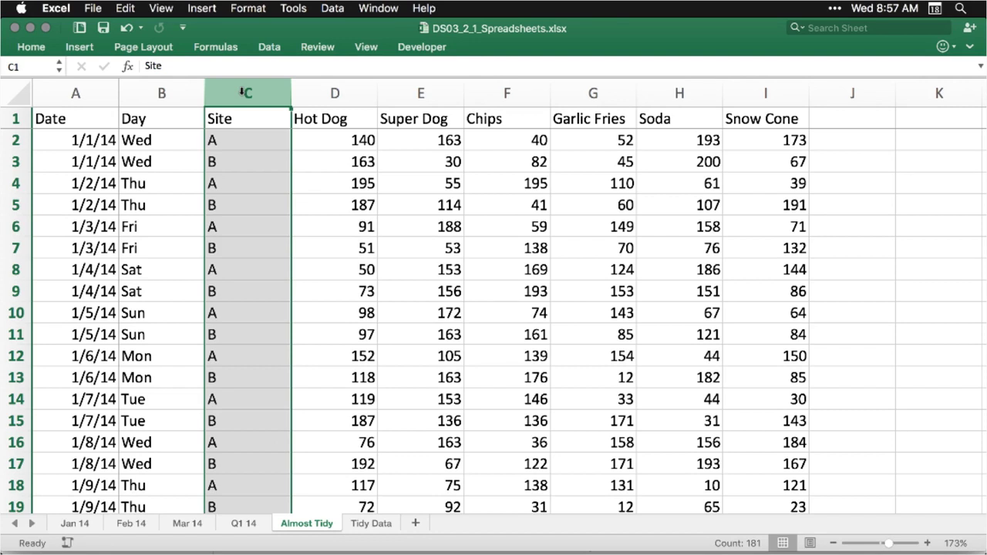
click(347, 140)
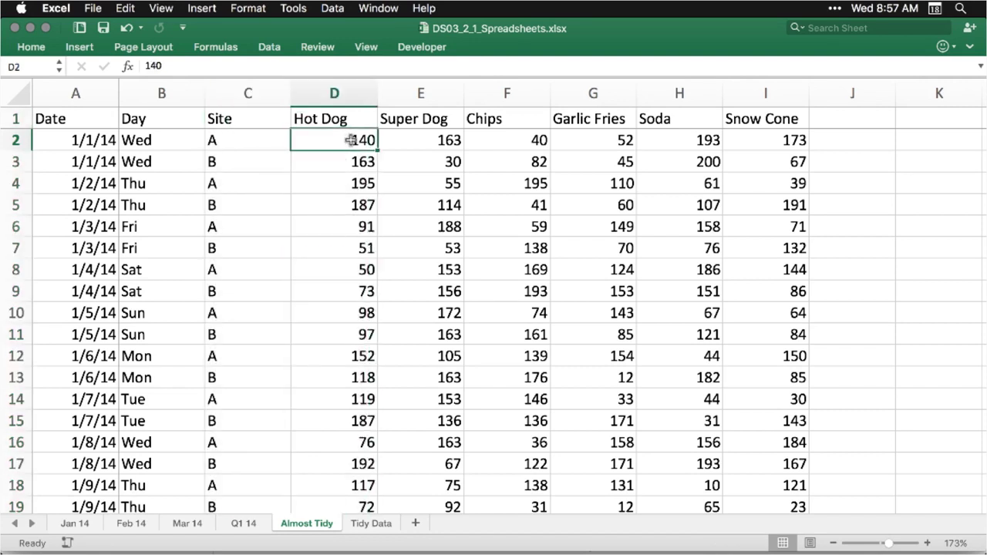
click(447, 139)
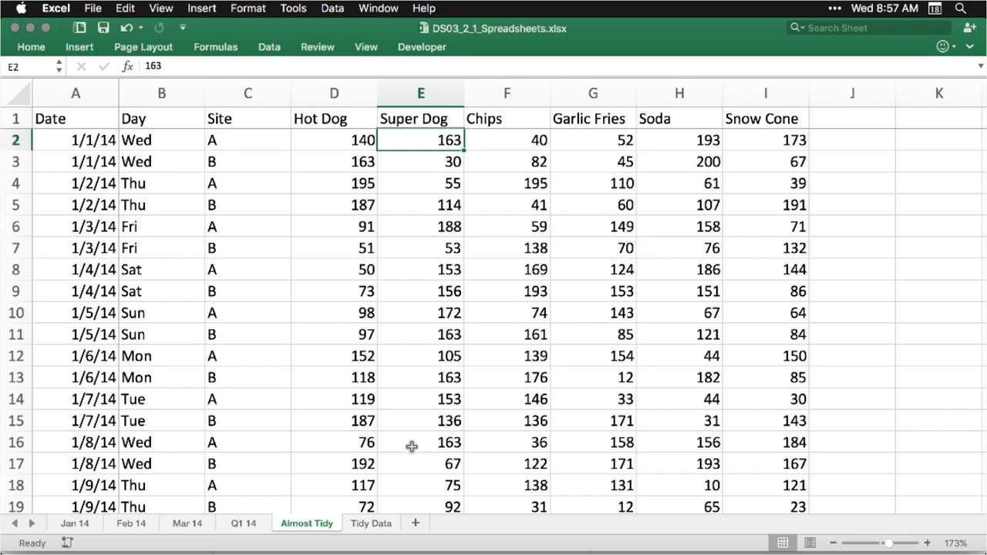
click(372, 523)
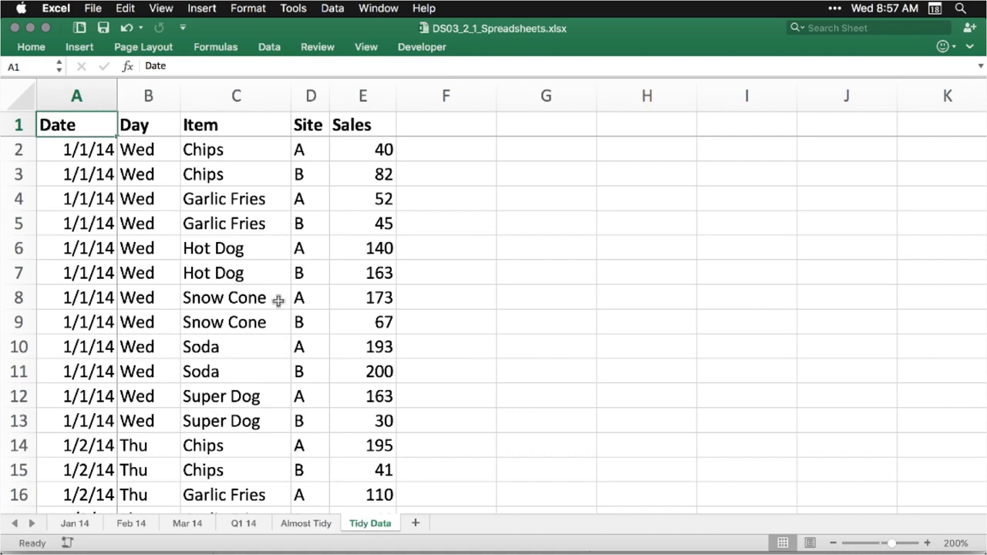
click(254, 97)
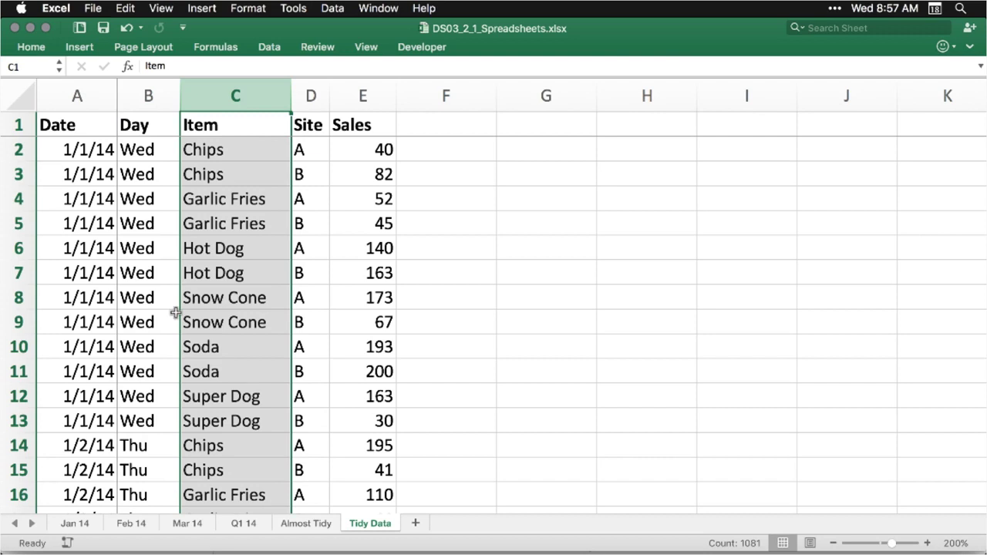
click(86, 326)
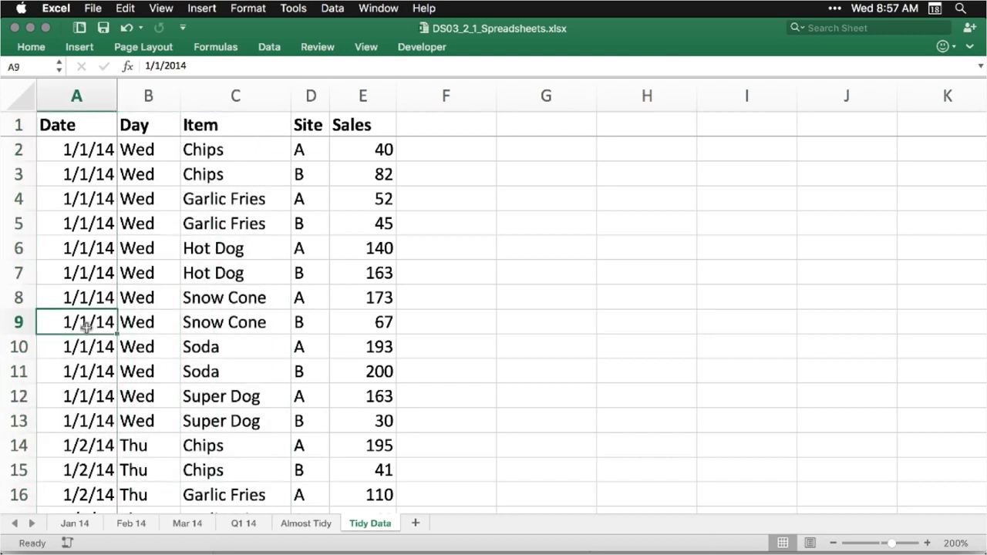
key(ctrl+Down)
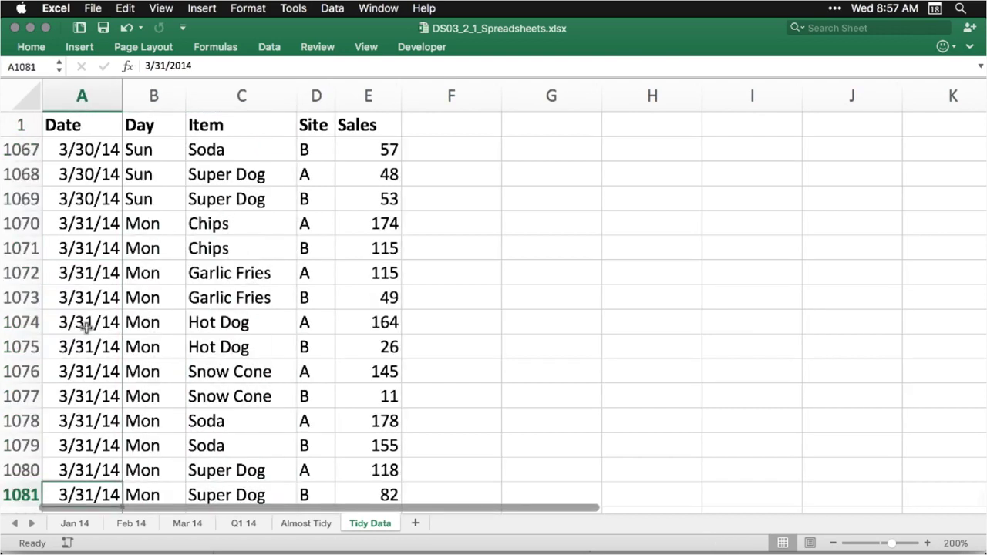
key(ctrl+Up)
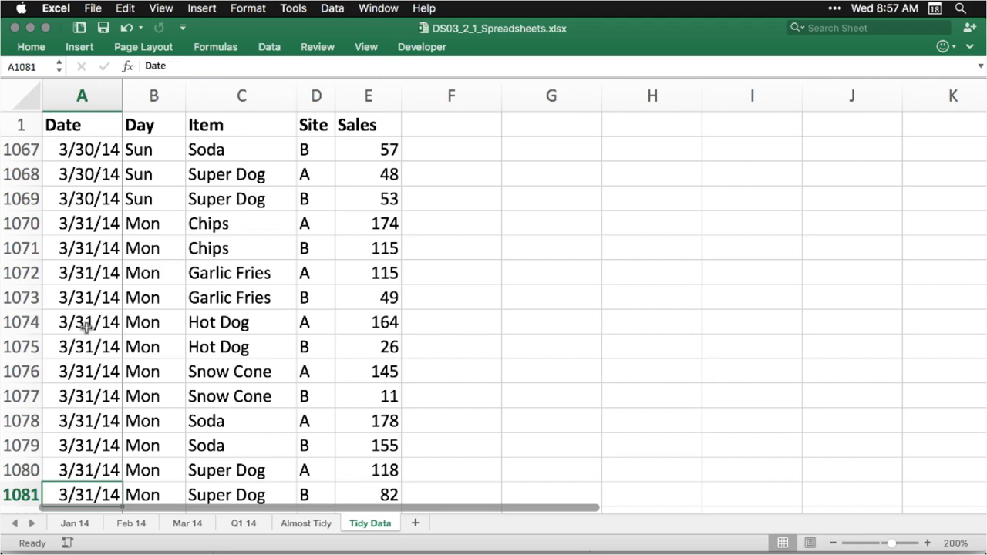